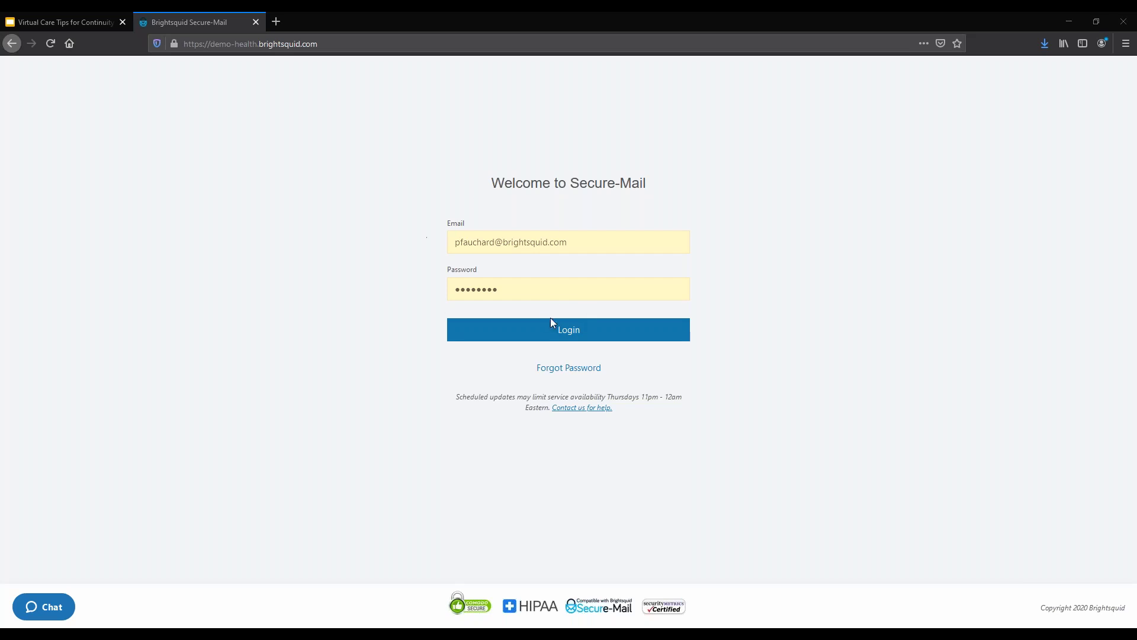
Step: Log in and open the Mar 10 Medical Records message with its three PDF attachments
left_click(568, 332)
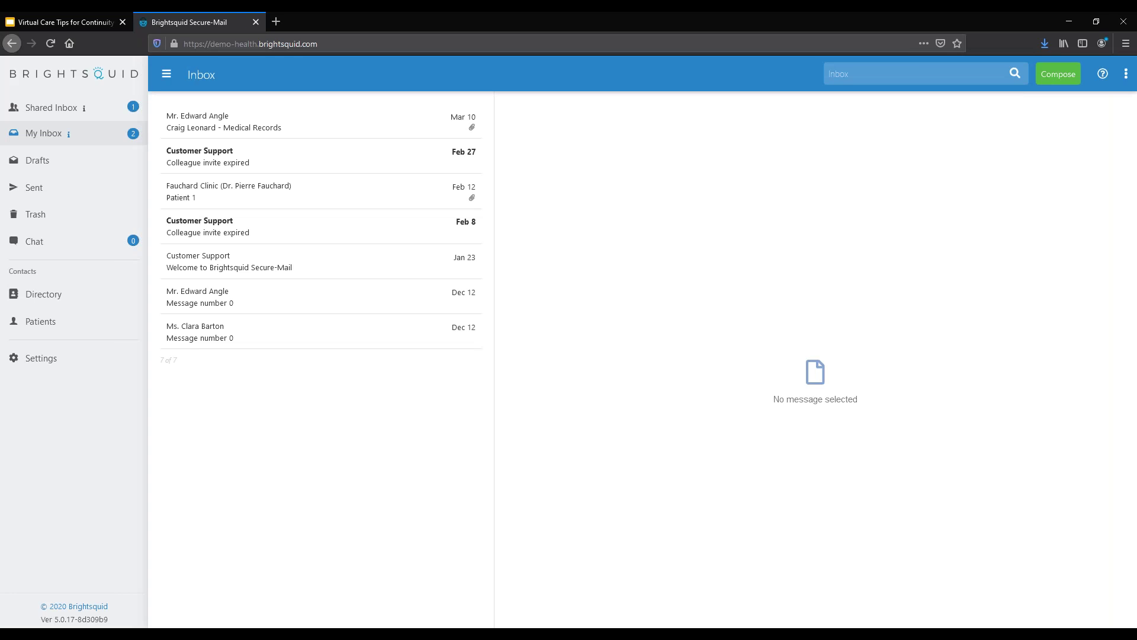
left_click(253, 124)
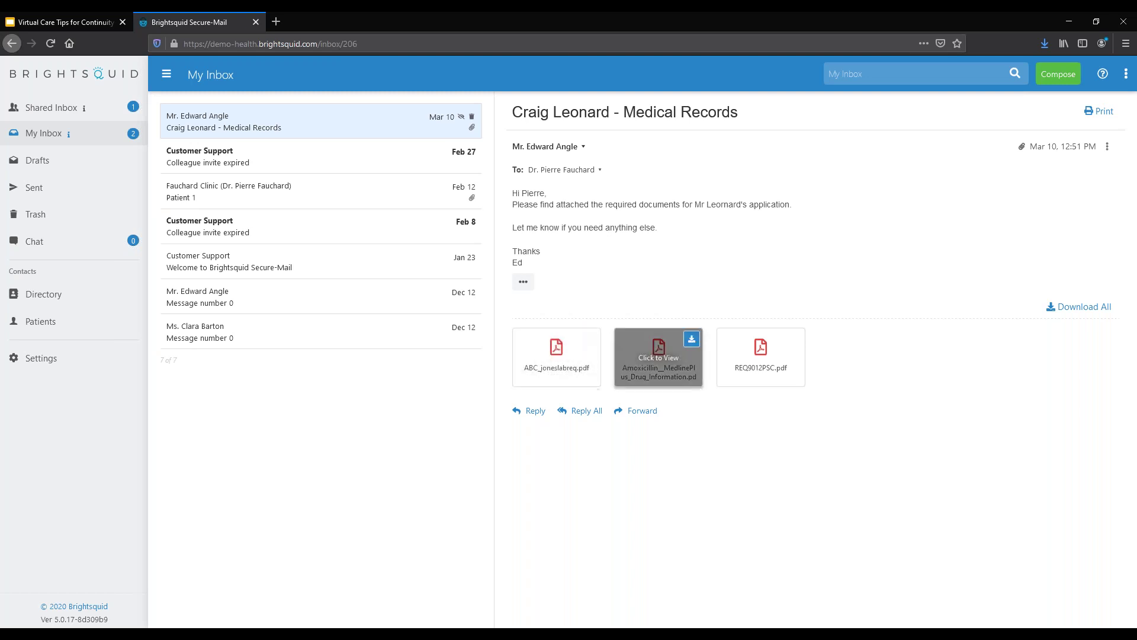
mouse_move(766, 360)
left_click(666, 360)
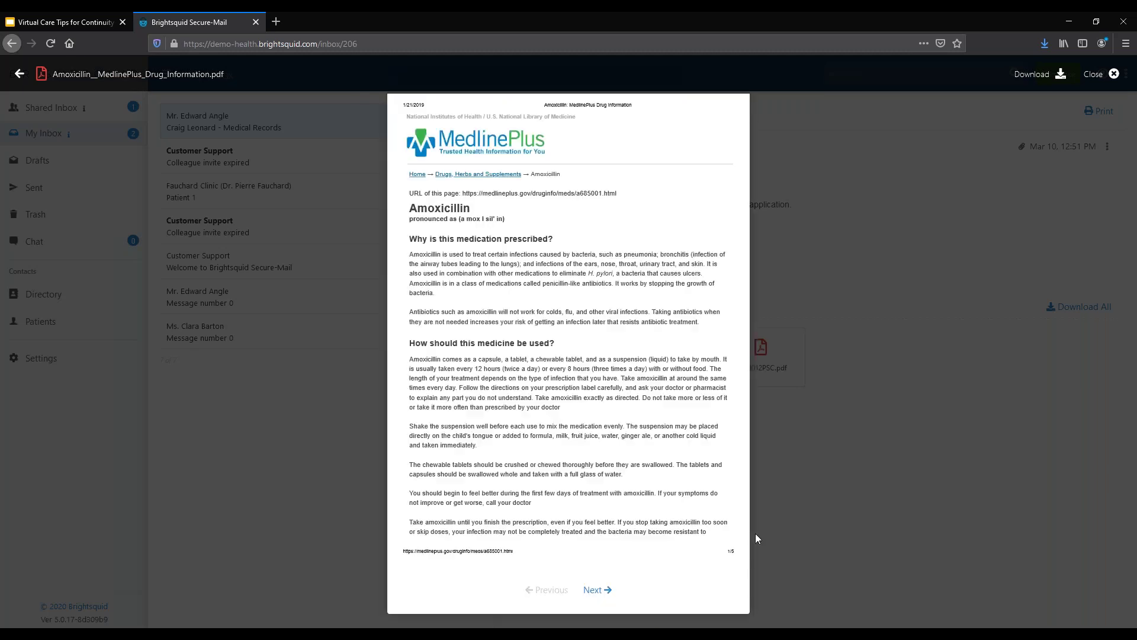
left_click(840, 505)
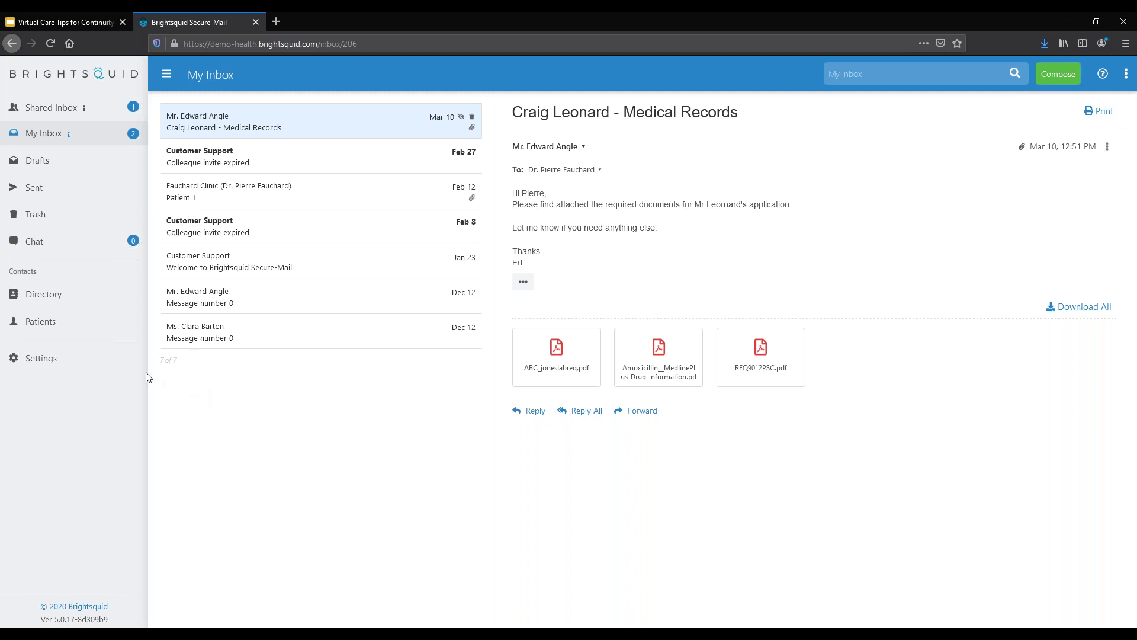
Step: In Settings, replace the profile's association name with AMA
left_click(74, 366)
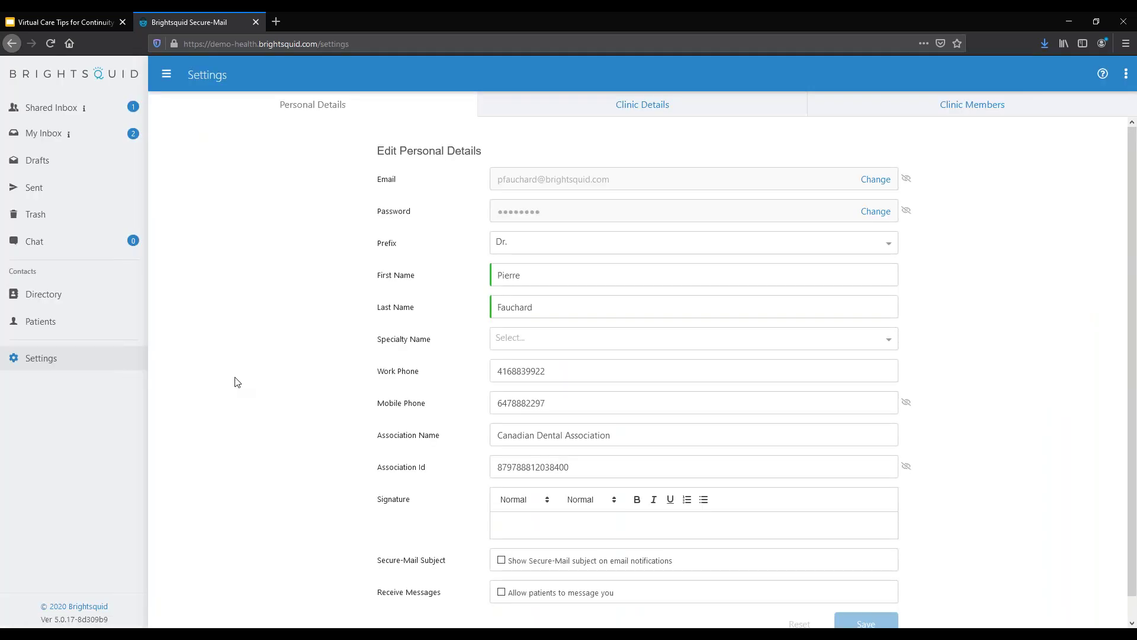
scroll(236, 382, "down", 1)
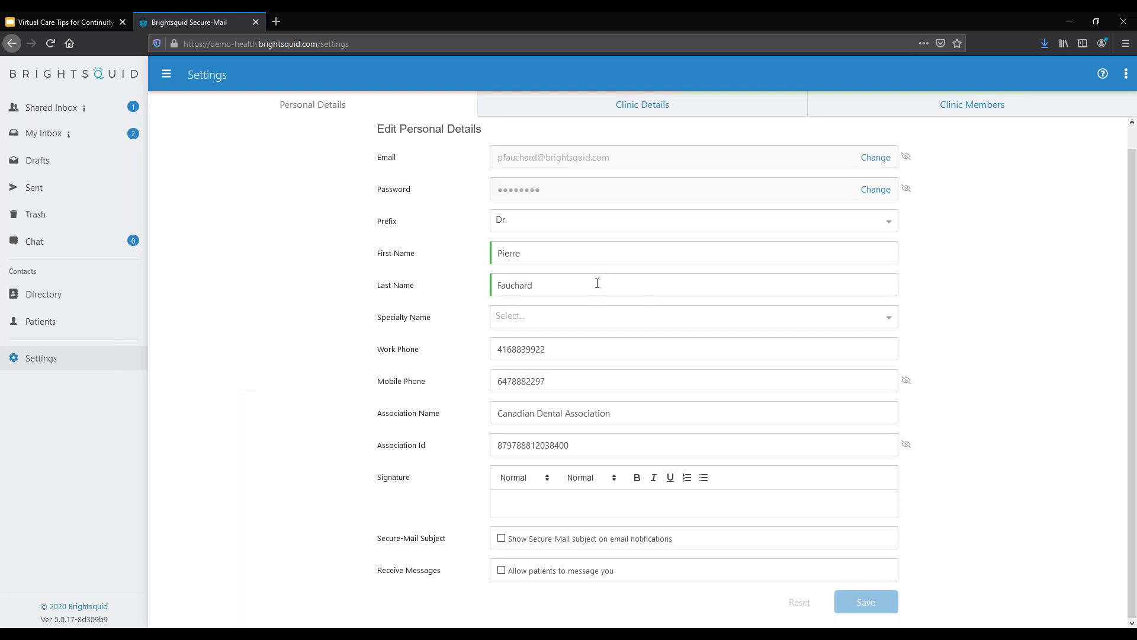
left_click_drag(595, 413, 471, 417)
type("AMA")
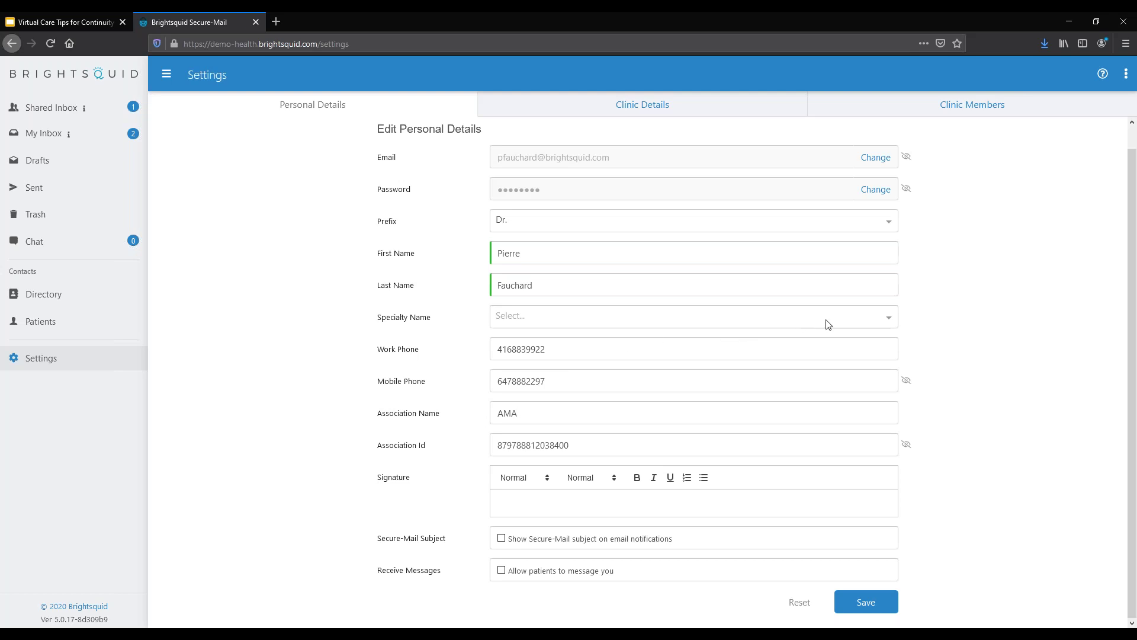
Step: Choose Physician, Dermatology as the specialty and save the personal details
left_click(889, 320)
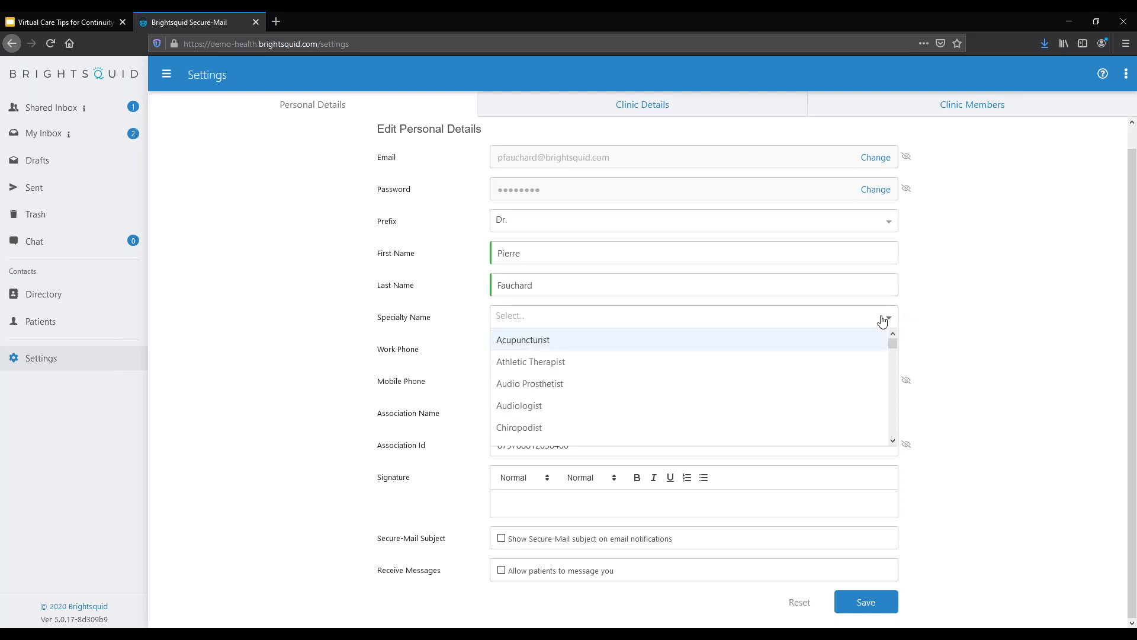
scroll(675, 372, "down", 8)
scroll(673, 376, "down", 10)
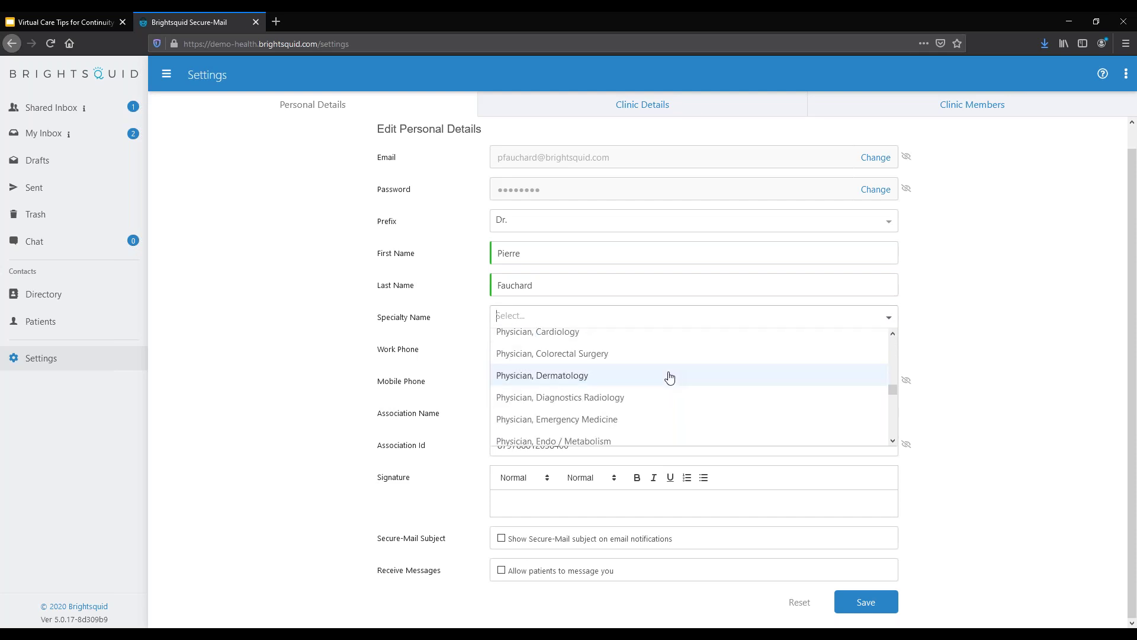
left_click(569, 375)
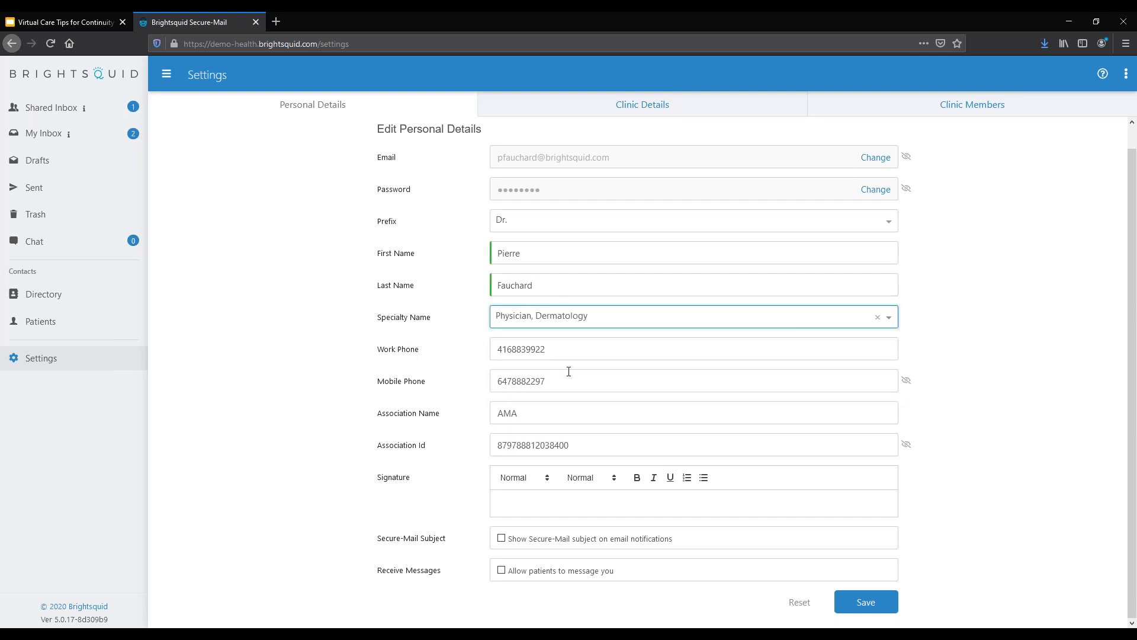
left_click(847, 592)
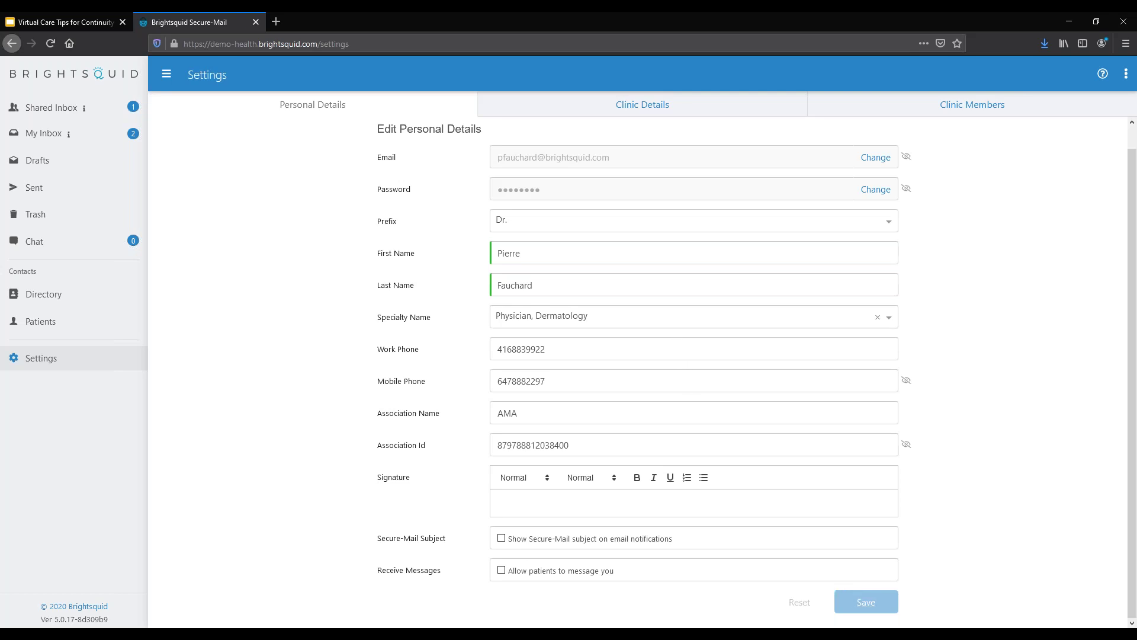
Step: Set the clinic type to Clinic - Specialized, then view the Clinic Members list
left_click(652, 109)
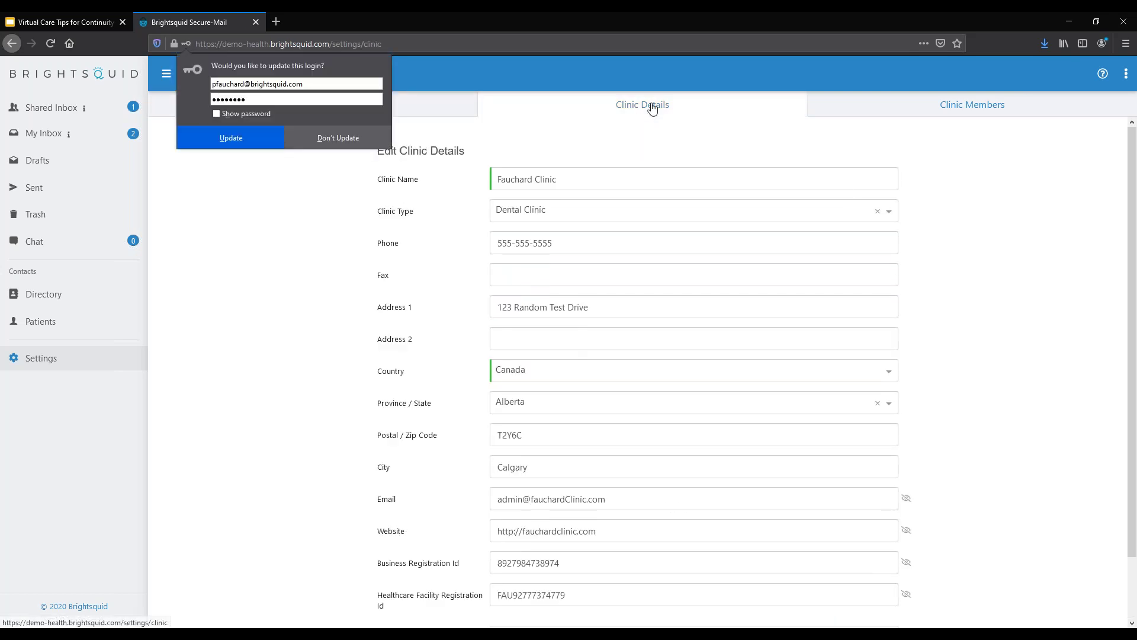
left_click(226, 139)
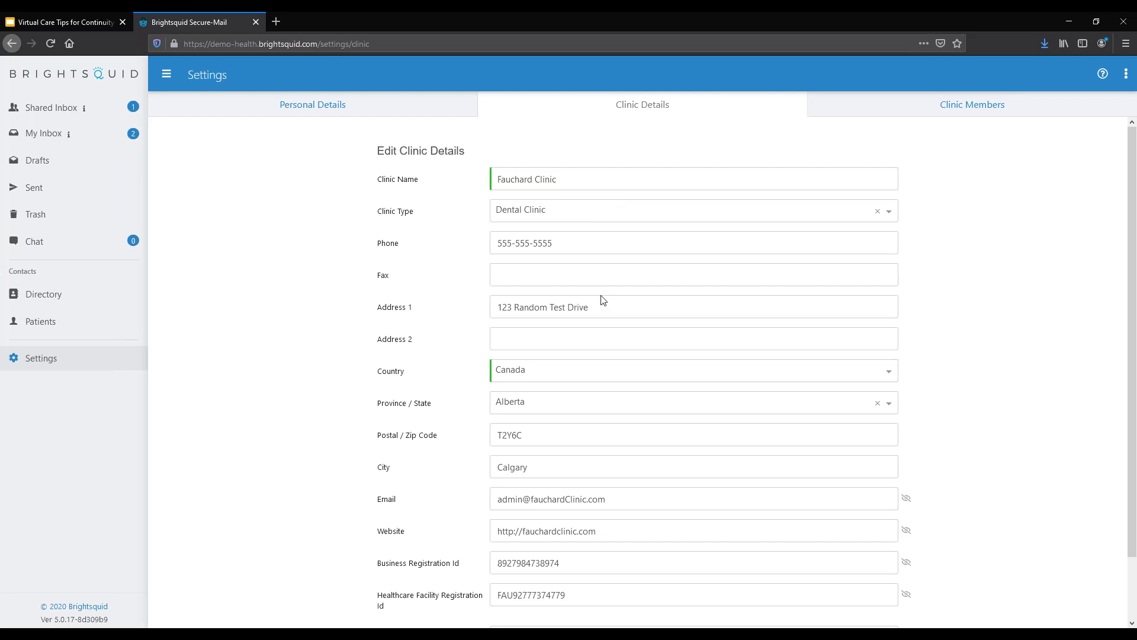
left_click(578, 216)
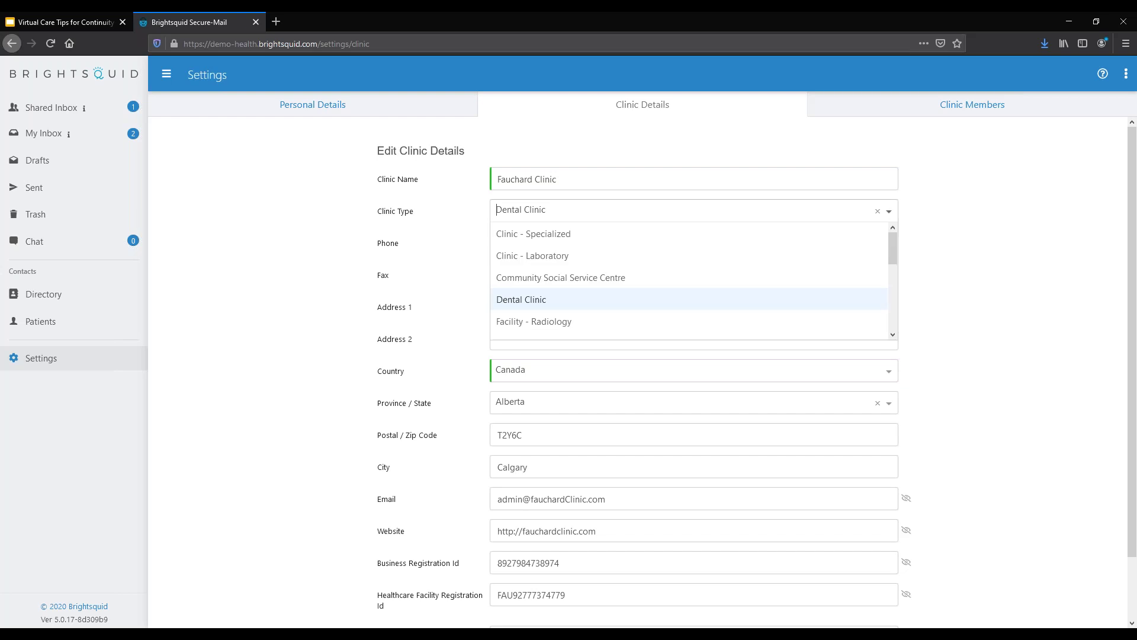
left_click(559, 234)
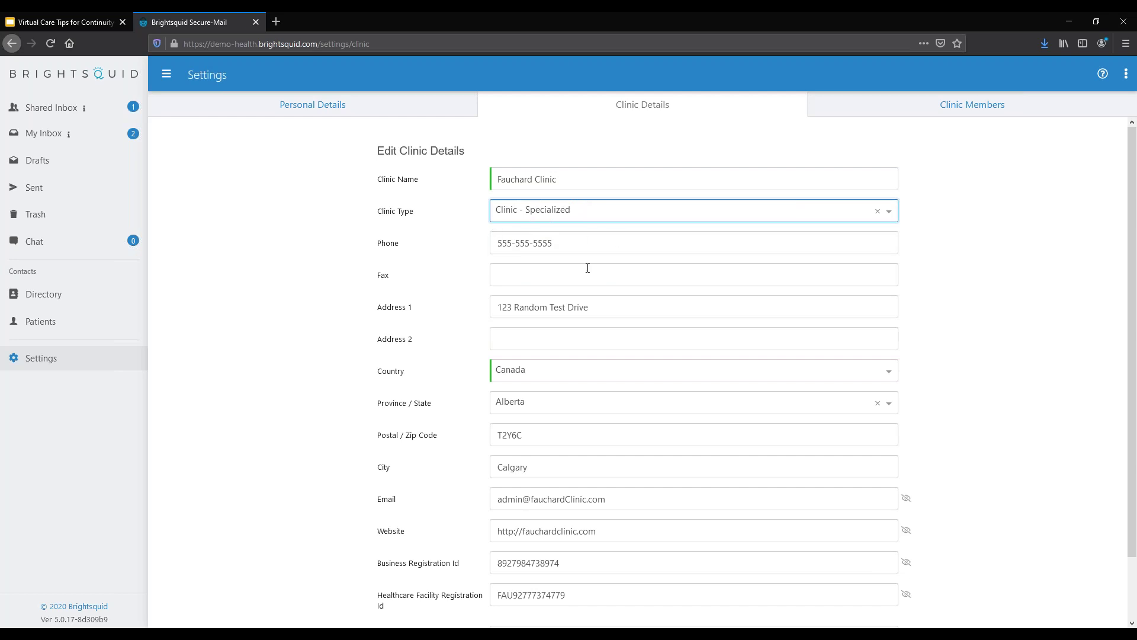
left_click(492, 278)
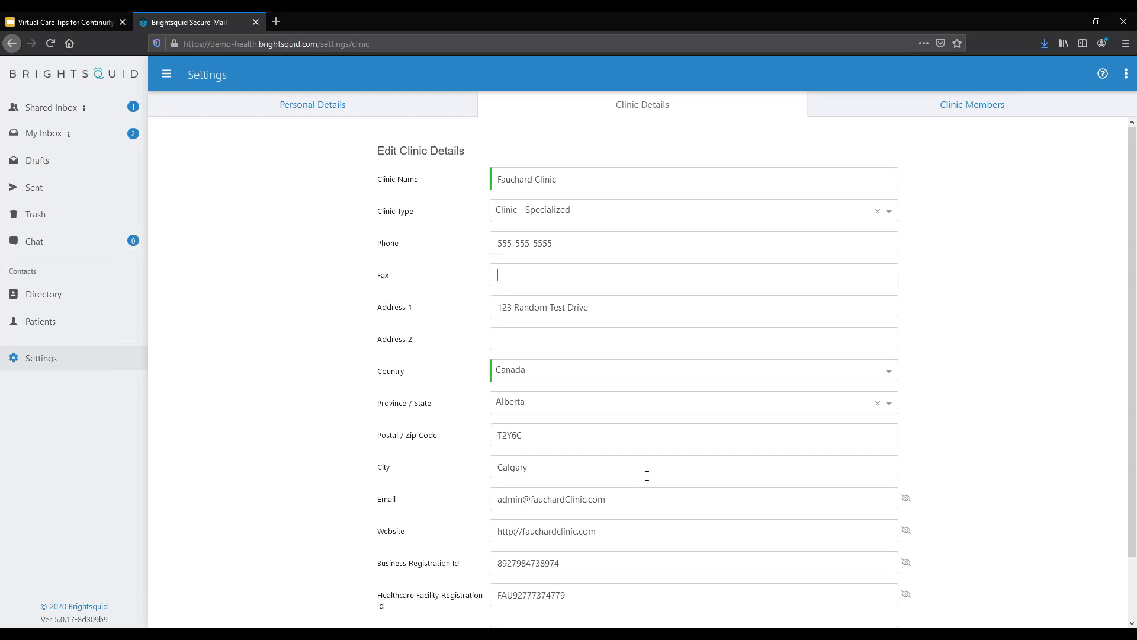
left_click(985, 112)
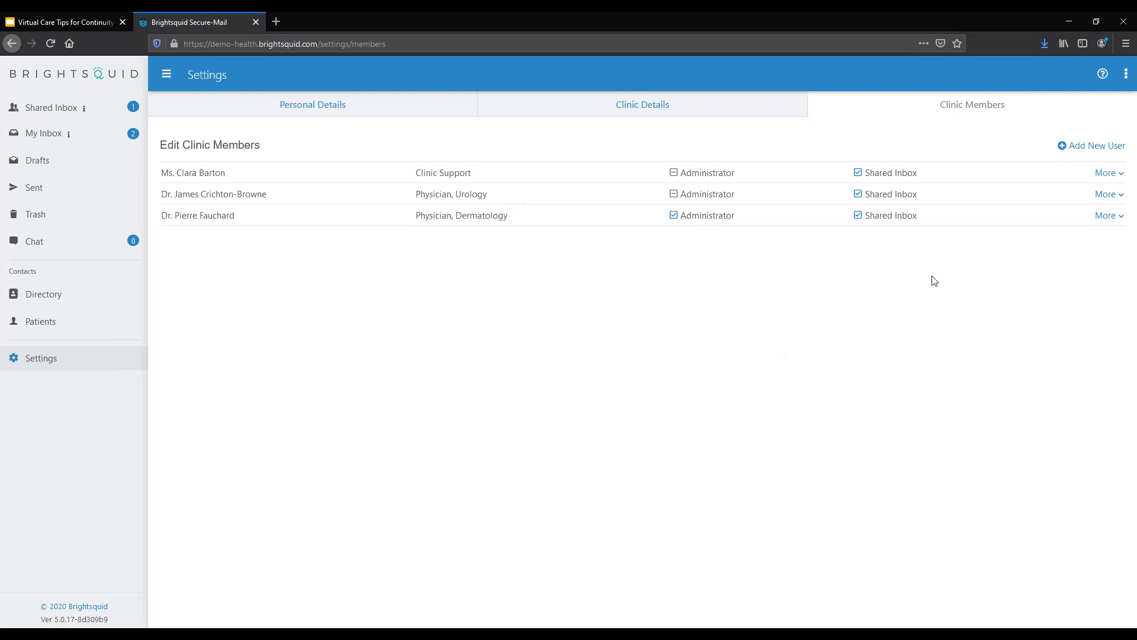
Step: Add a new clinic member, begin typing their email address, and assign the Staff role
left_click(1084, 149)
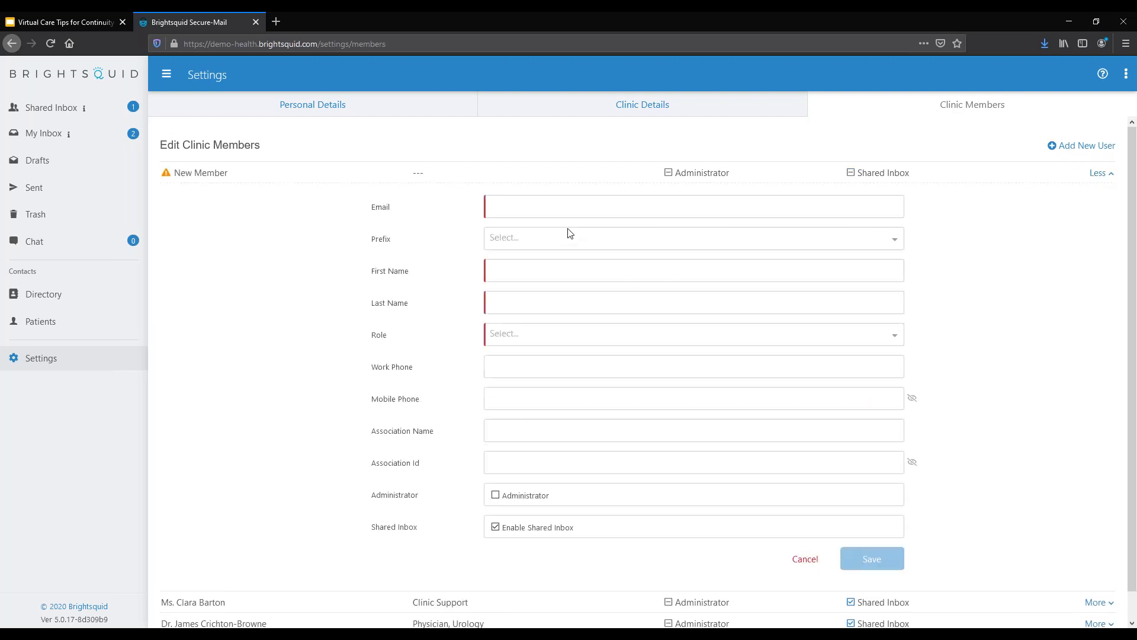
type("testuser@")
left_click(672, 343)
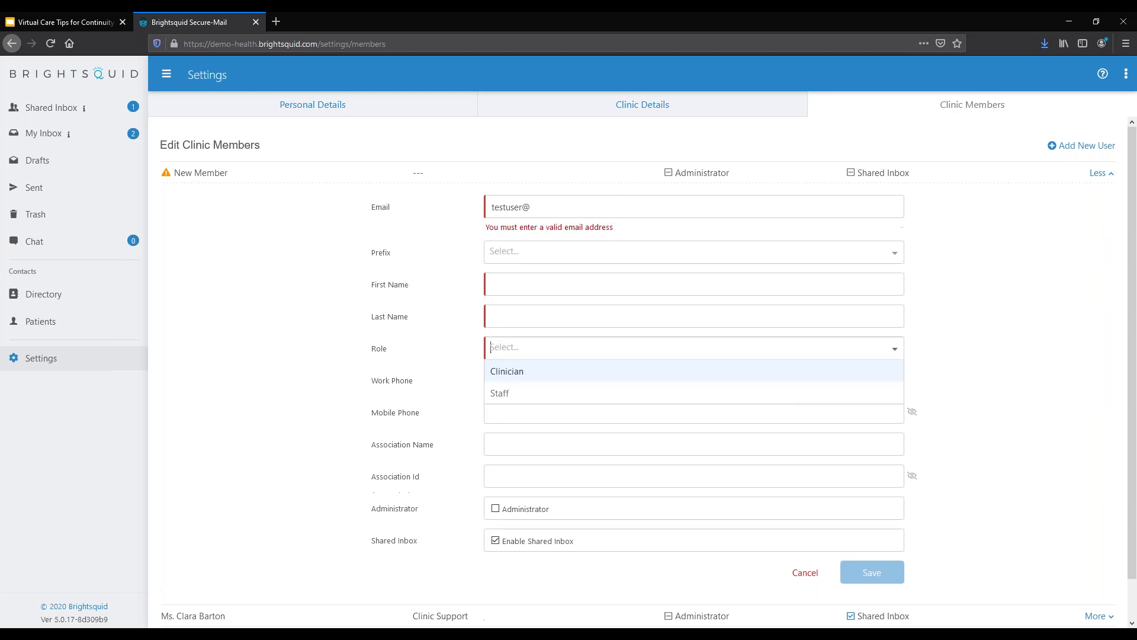
left_click(539, 392)
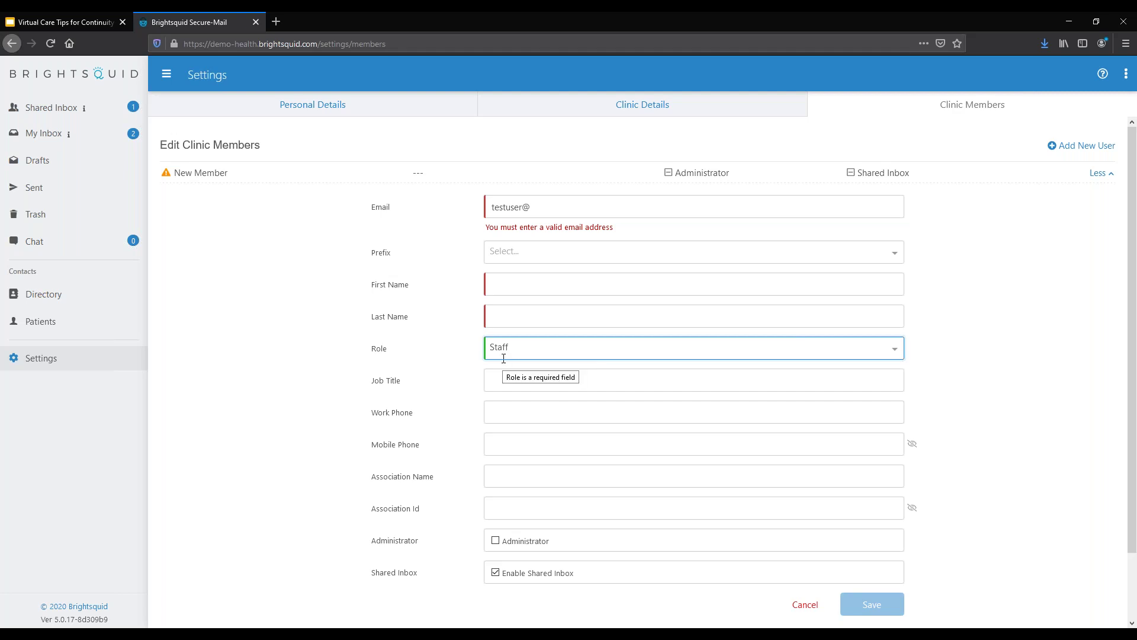
Step: Complete the new member's email address and enter their first and last names, then go to Patients
left_click(531, 207)
type("gmail.com")
key("Tab")
key("Tab")
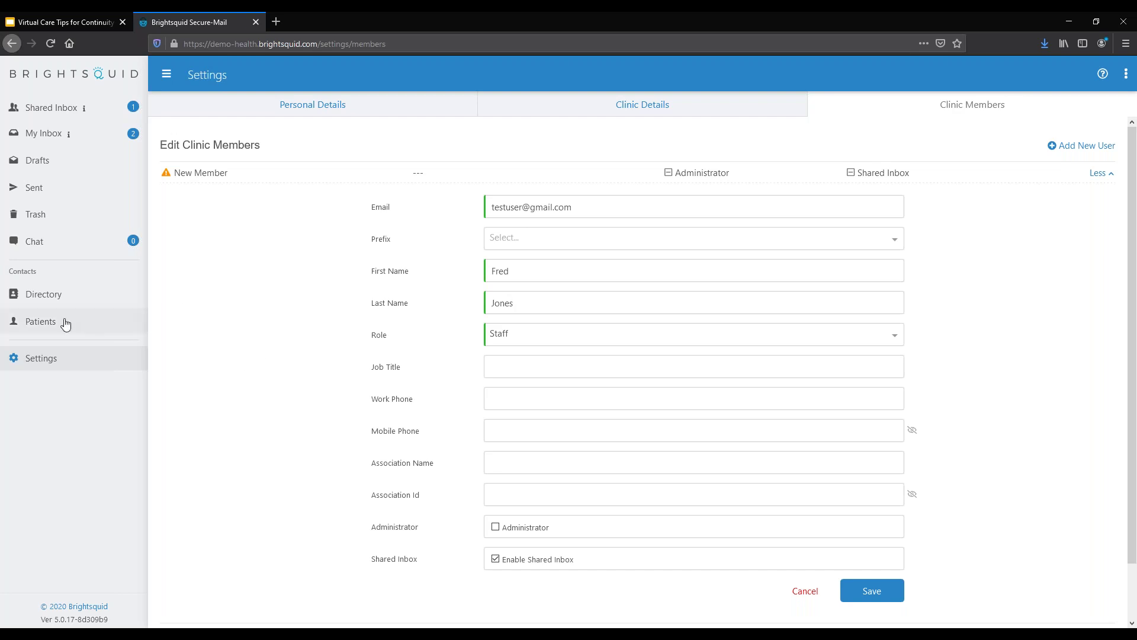
left_click(45, 324)
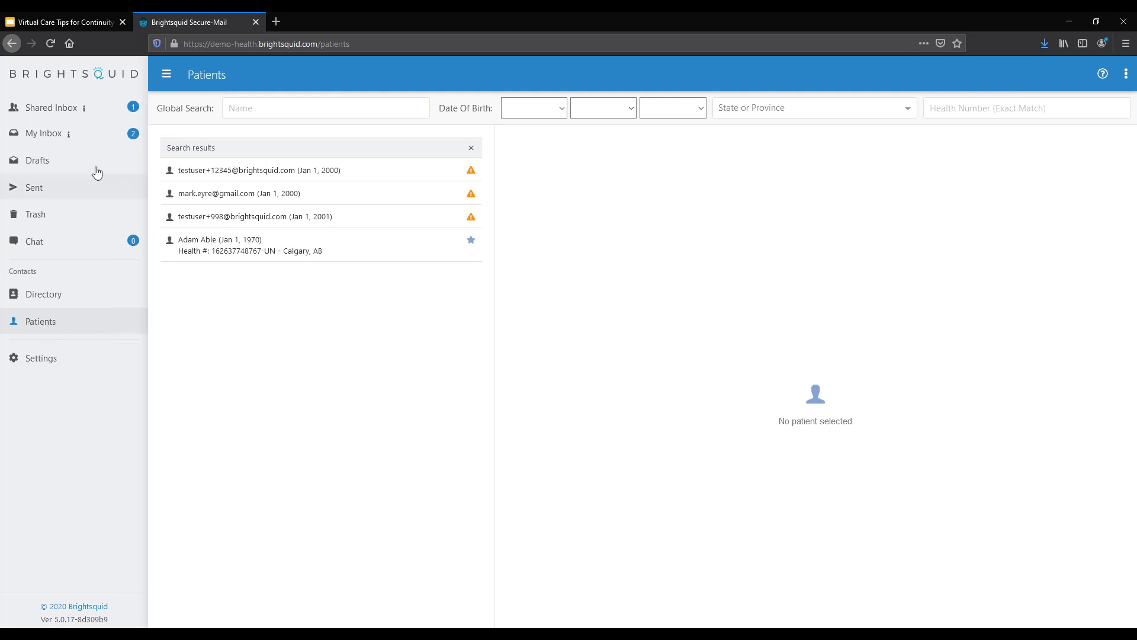
Step: Go back to My Inbox, showing its seven messages
left_click(47, 136)
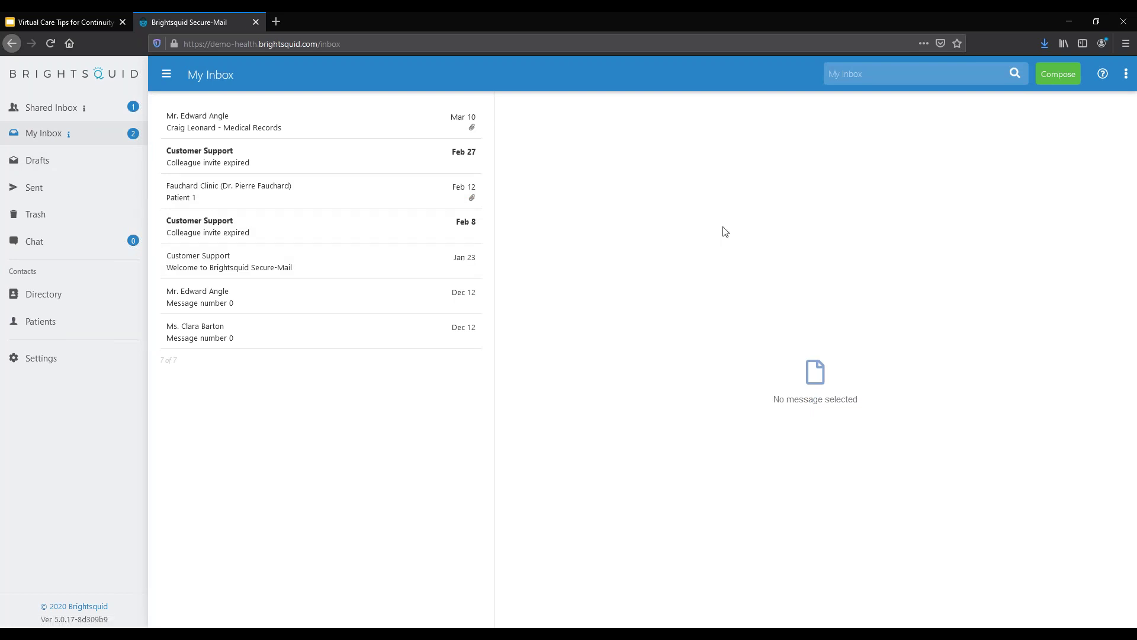
Step: Compose a new message to the new patient's e-mail address and choose to invite them as a new user
left_click(1053, 85)
left_click(394, 111)
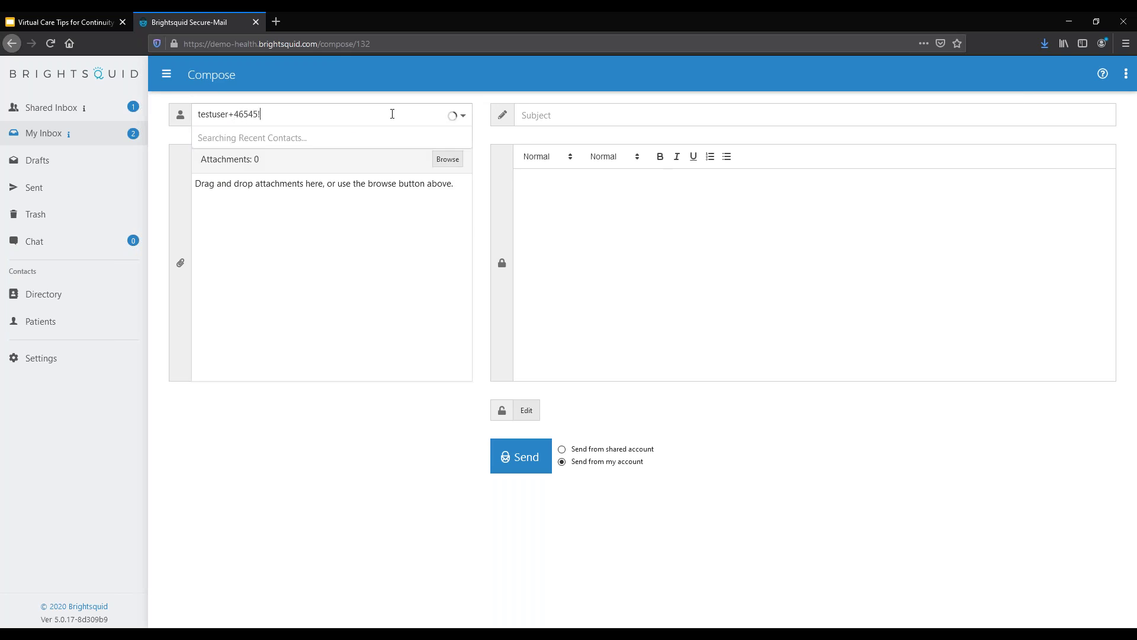
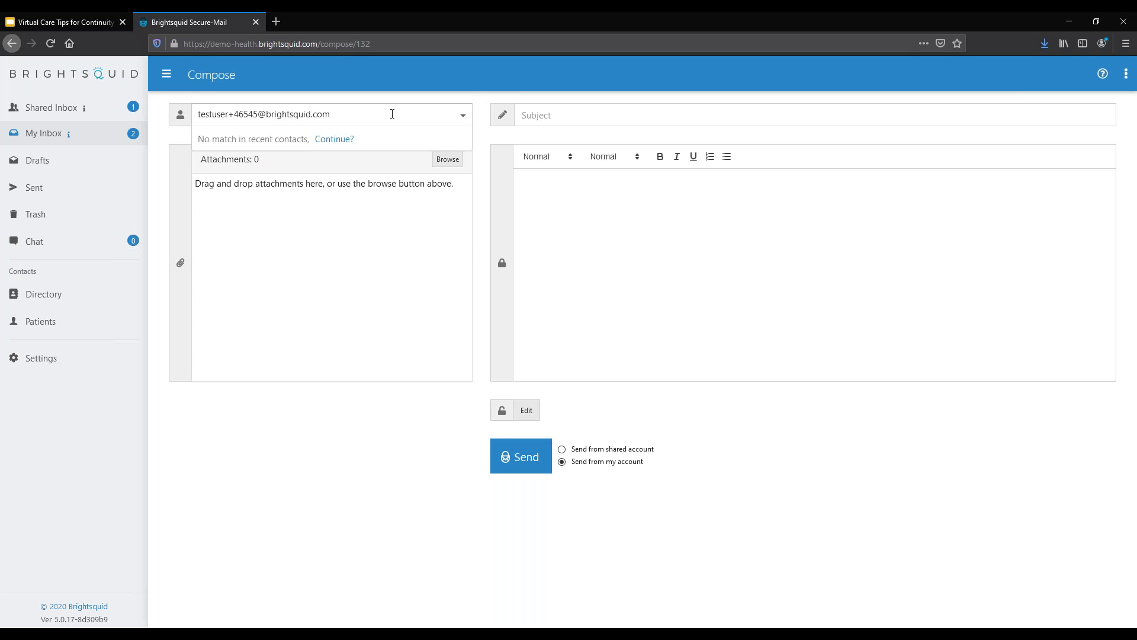
left_click(332, 140)
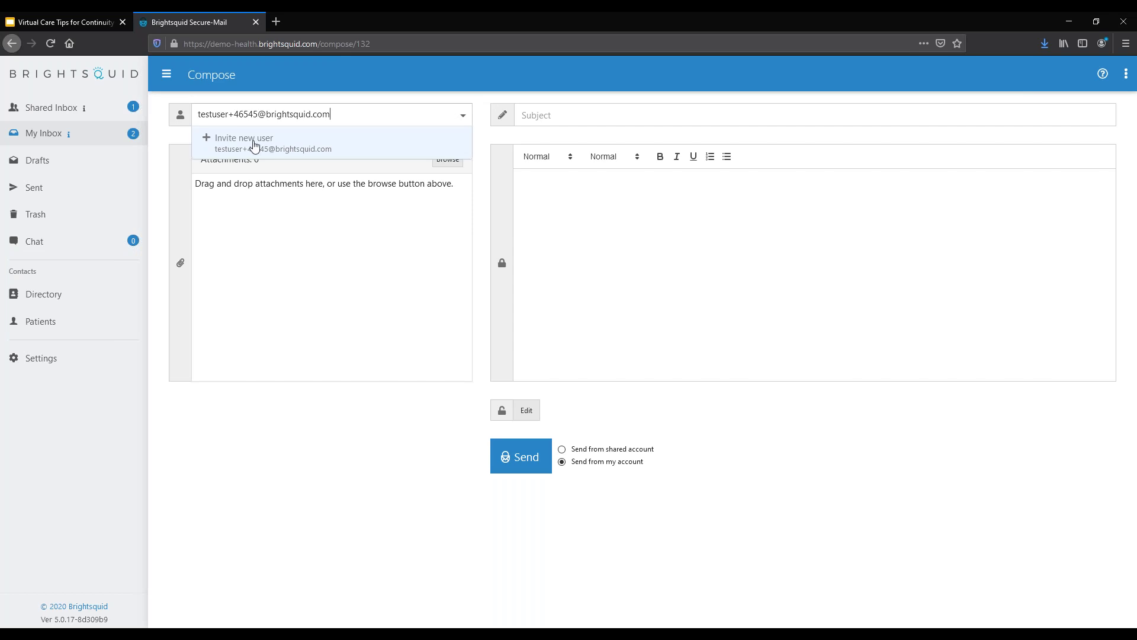
left_click(255, 142)
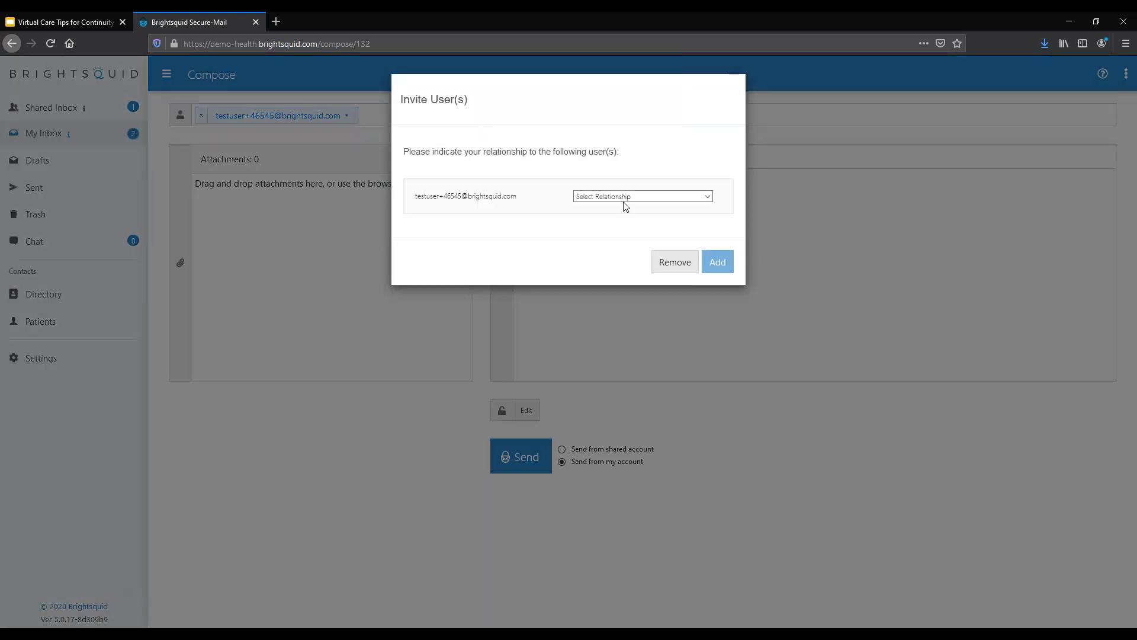
Step: Invite the recipient as a Patient born Jan 1, 2000
left_click(674, 199)
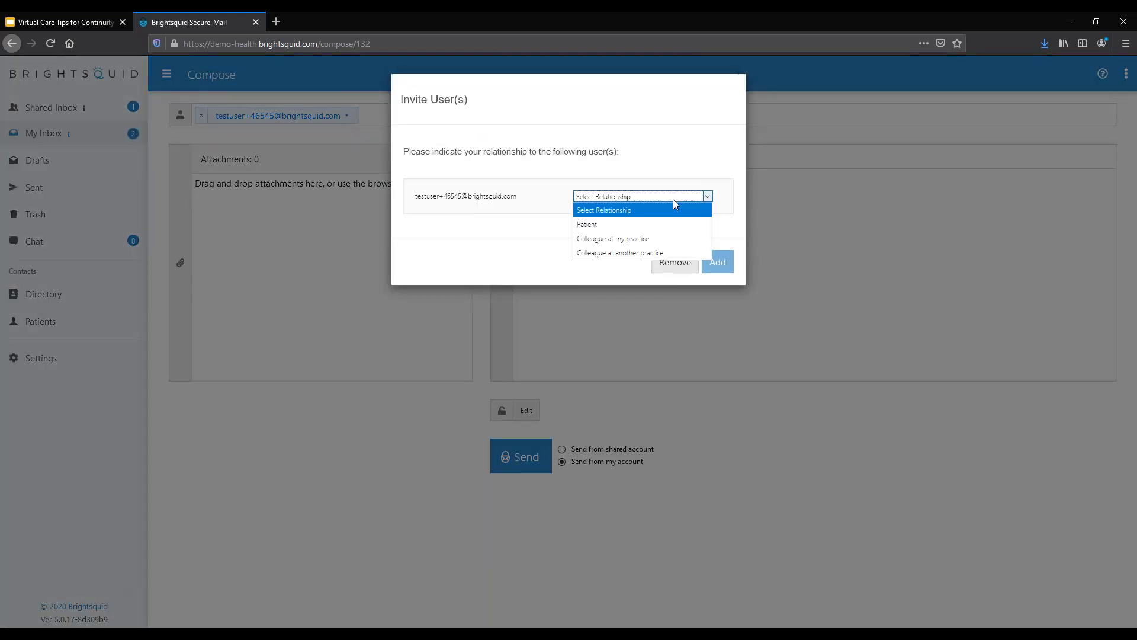
left_click(656, 231)
left_click(609, 219)
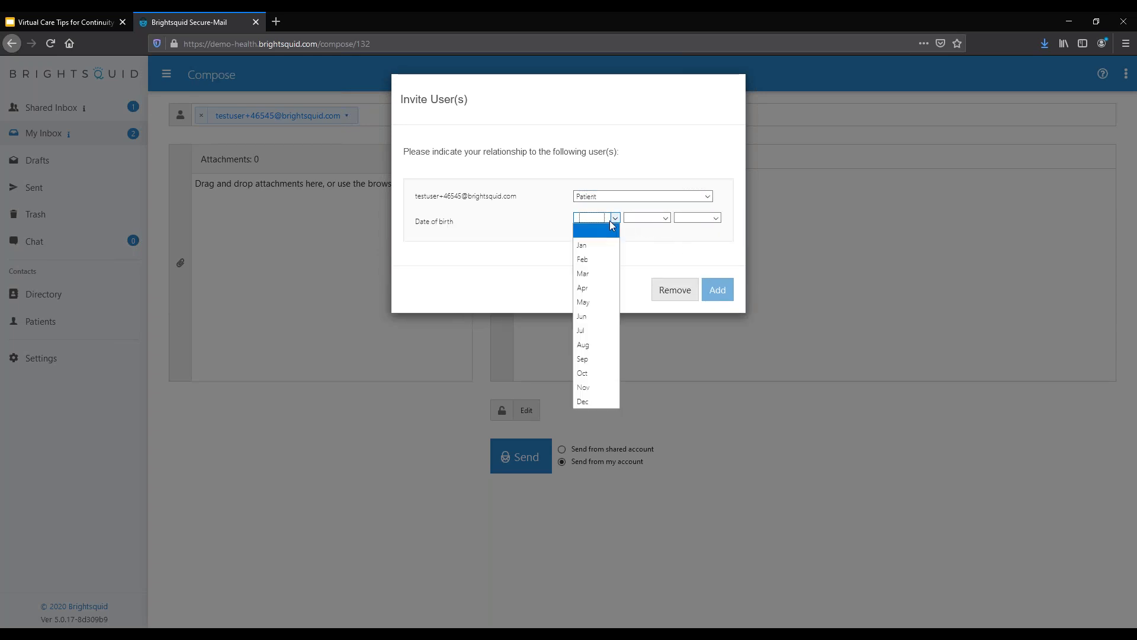
left_click(610, 250)
left_click(652, 218)
left_click(646, 244)
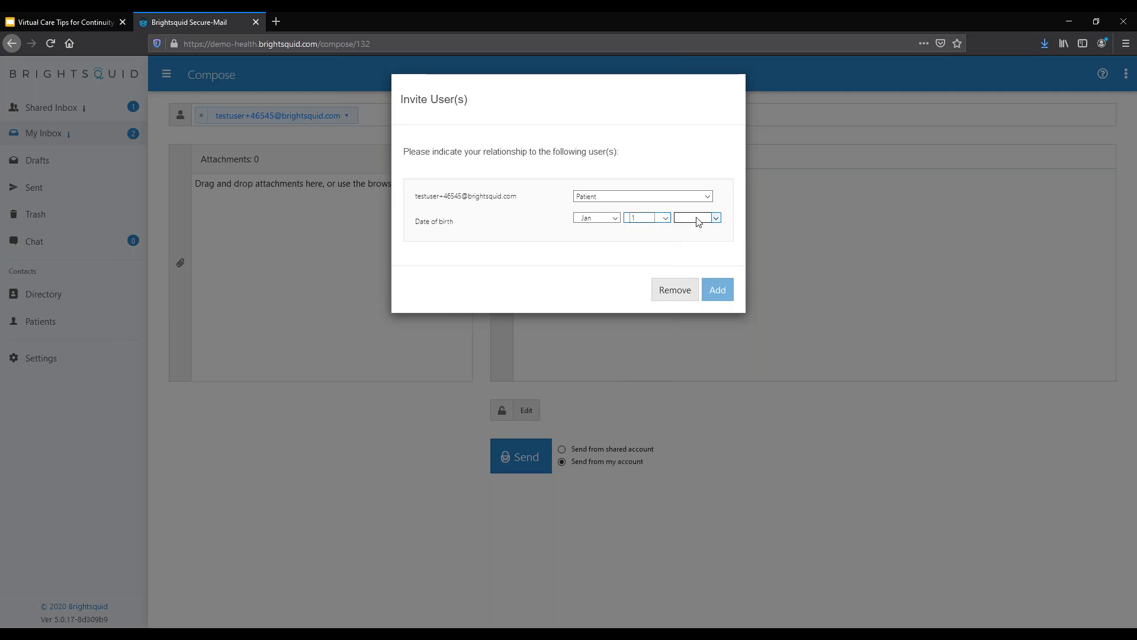
left_click(698, 219)
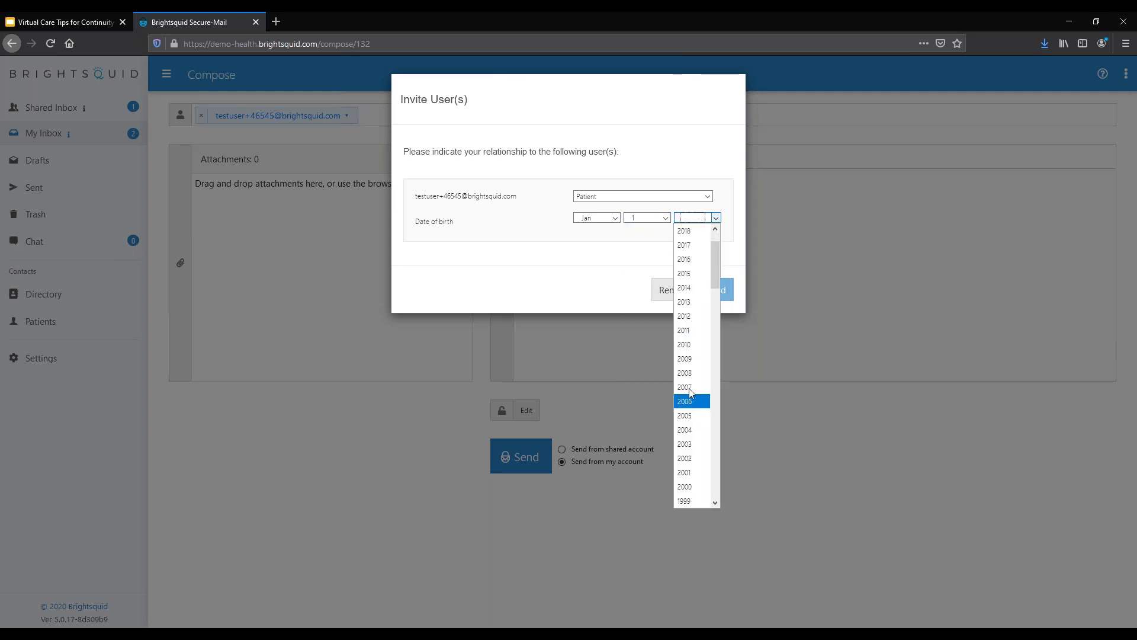
left_click(692, 488)
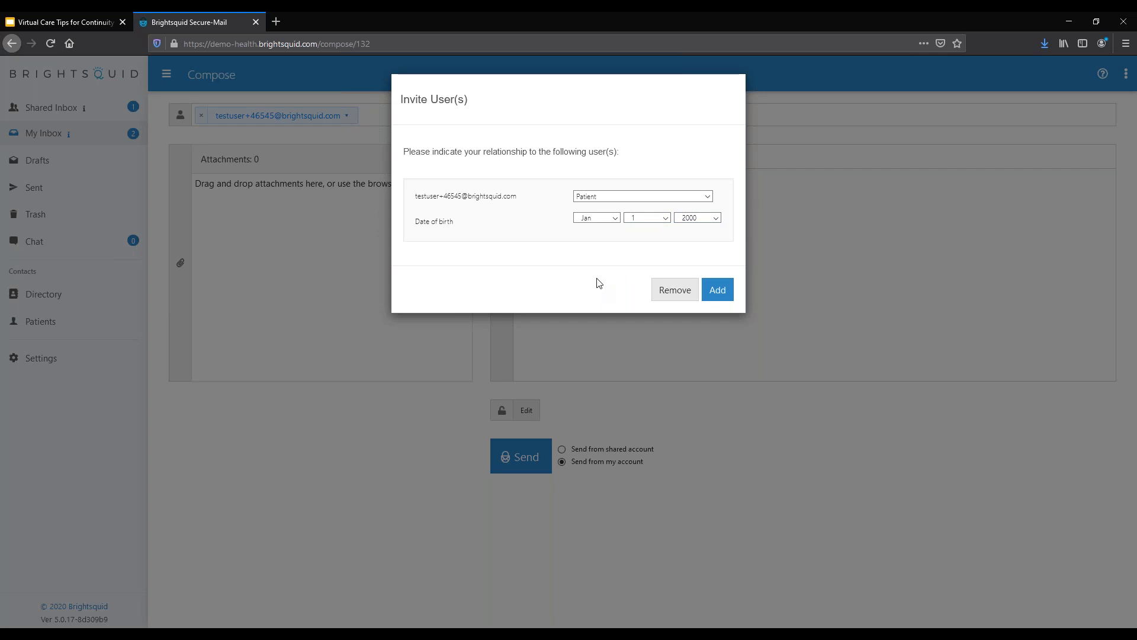
left_click(719, 290)
left_click(661, 119)
Step: Enter Test as subject and body, attach aish.pdf, and send the message
type("Test")
left_click(630, 215)
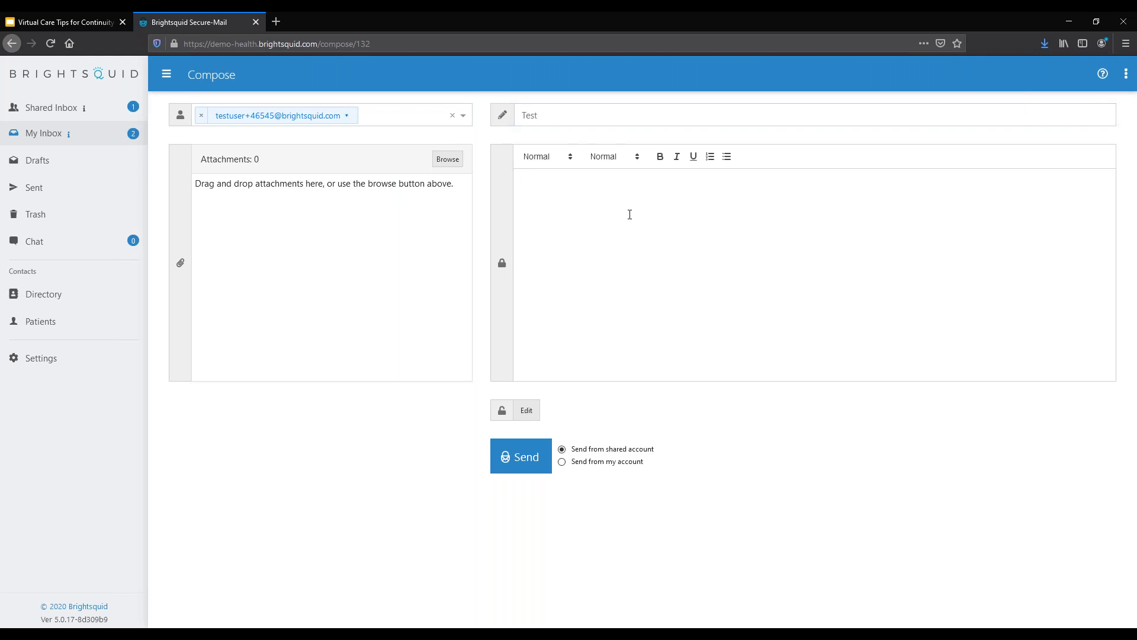
type("Test")
left_click(446, 160)
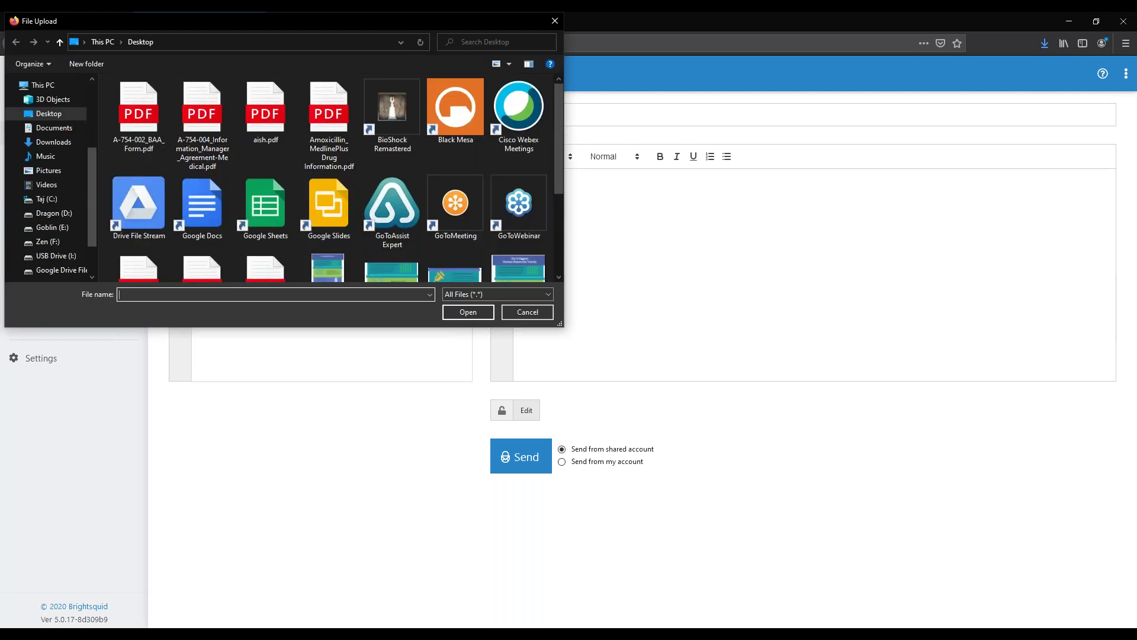
double_click(265, 115)
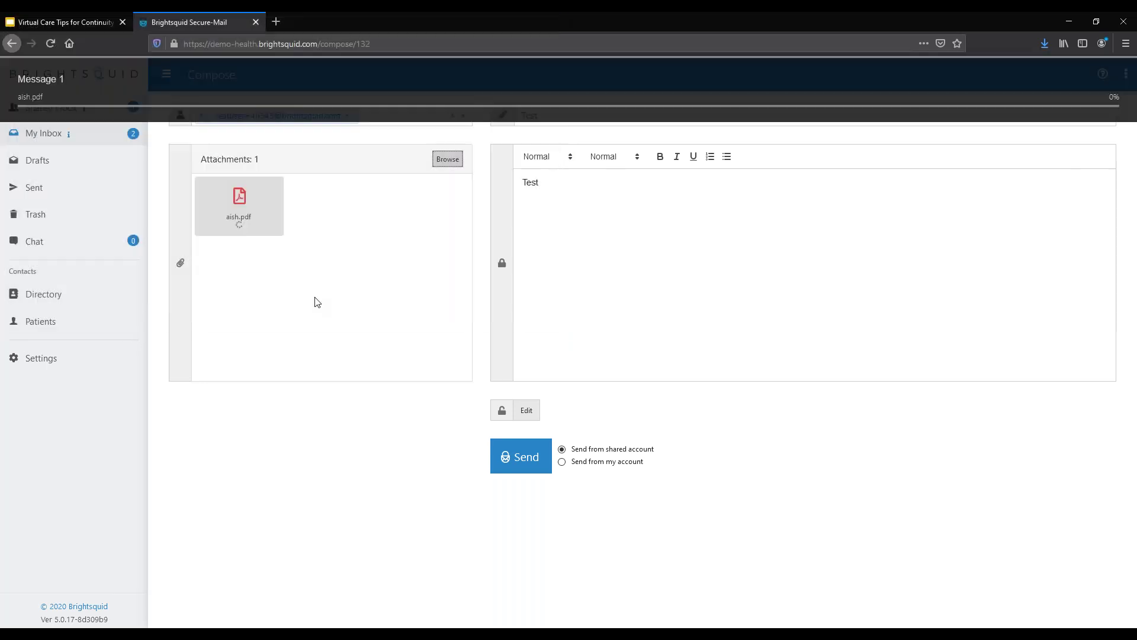
left_click(521, 458)
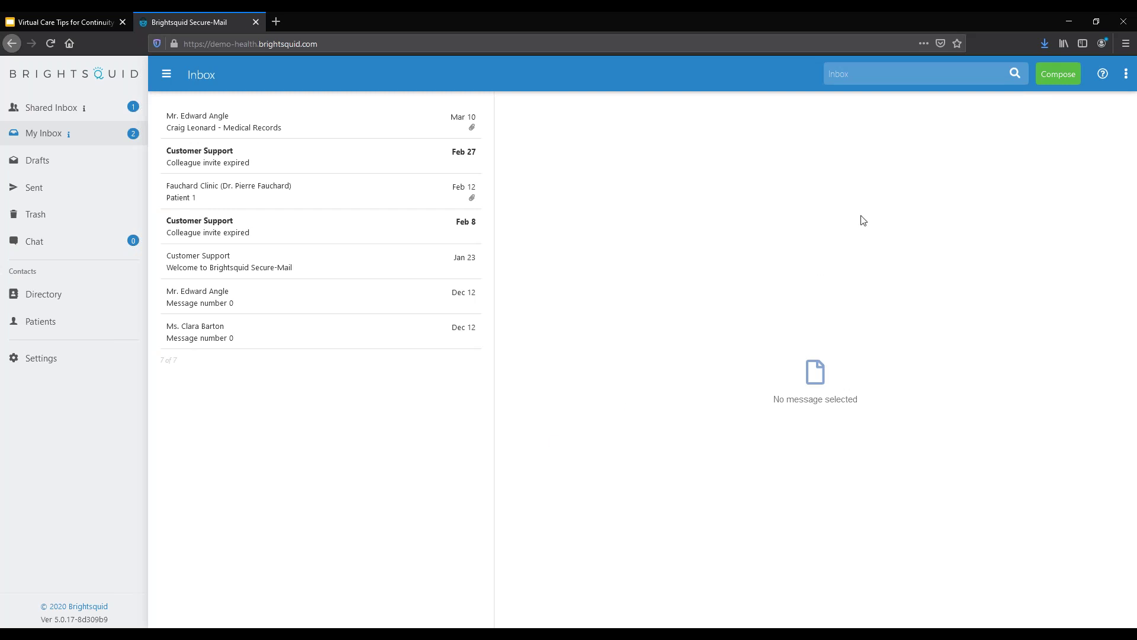
Step: Start a new message sent from the shared account, then switch to the Upcoming Webinars slides
left_click(1054, 77)
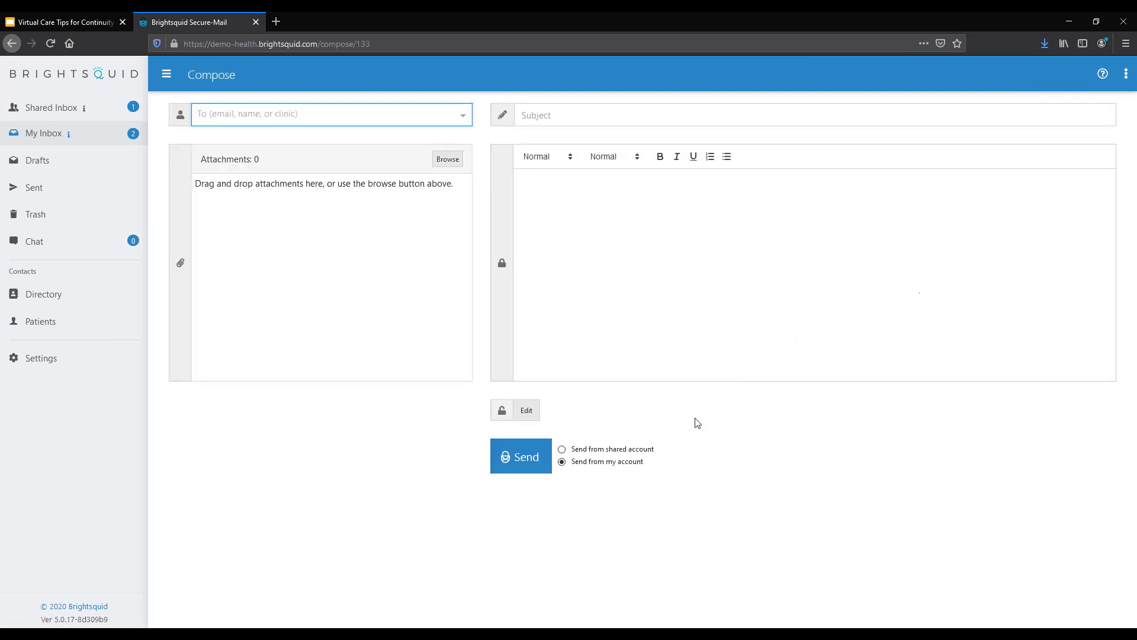
left_click(563, 450)
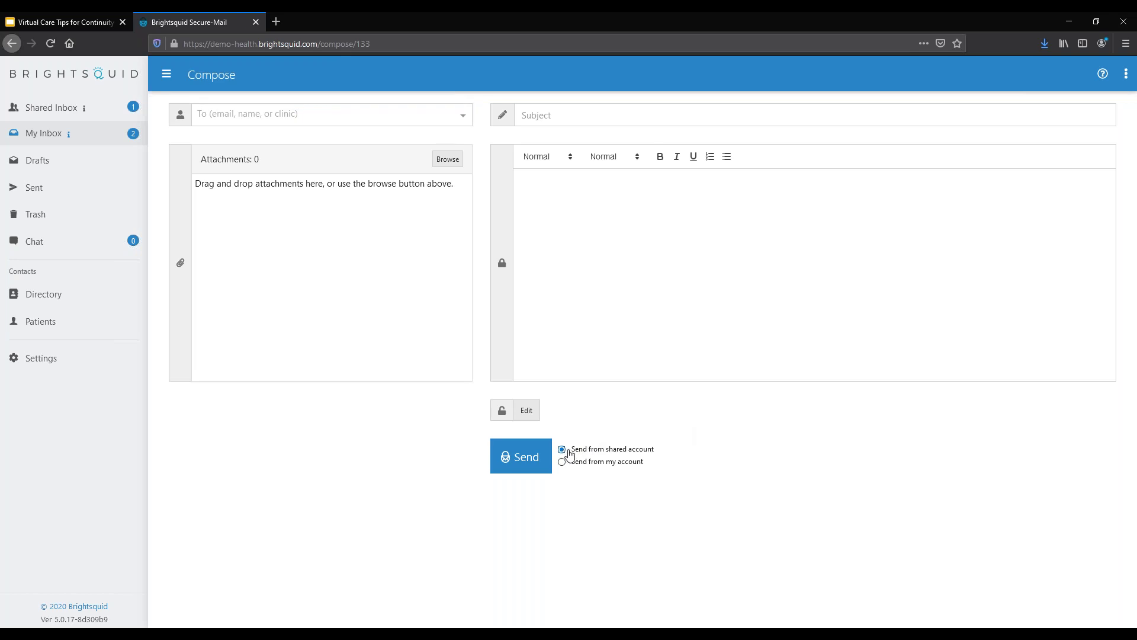
left_click_drag(665, 464, 568, 447)
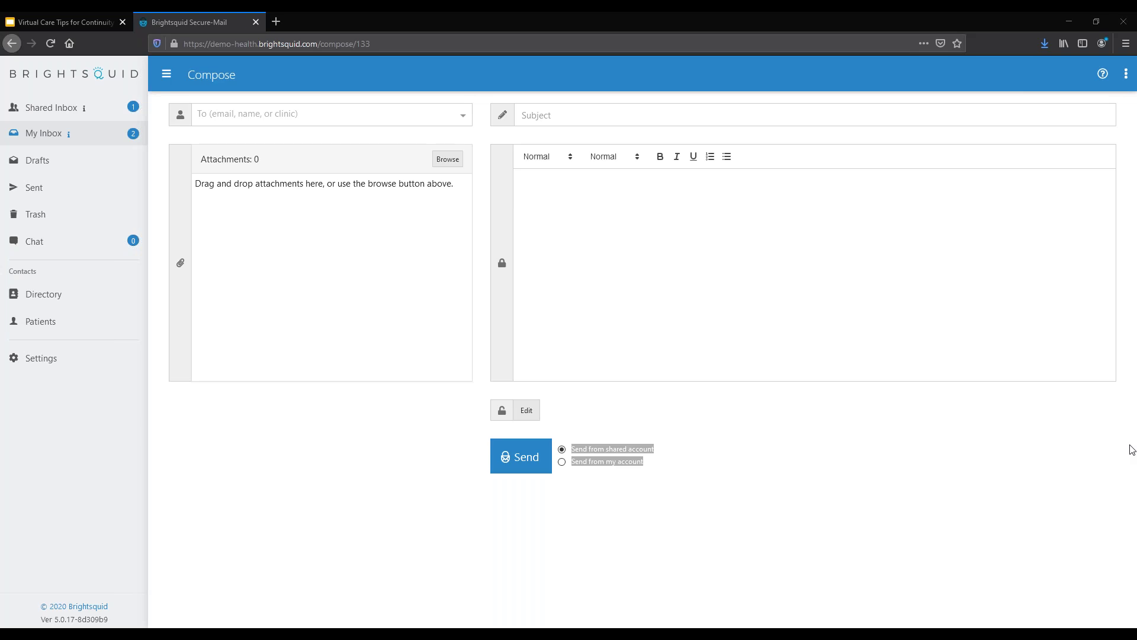
key("alt+Tab")
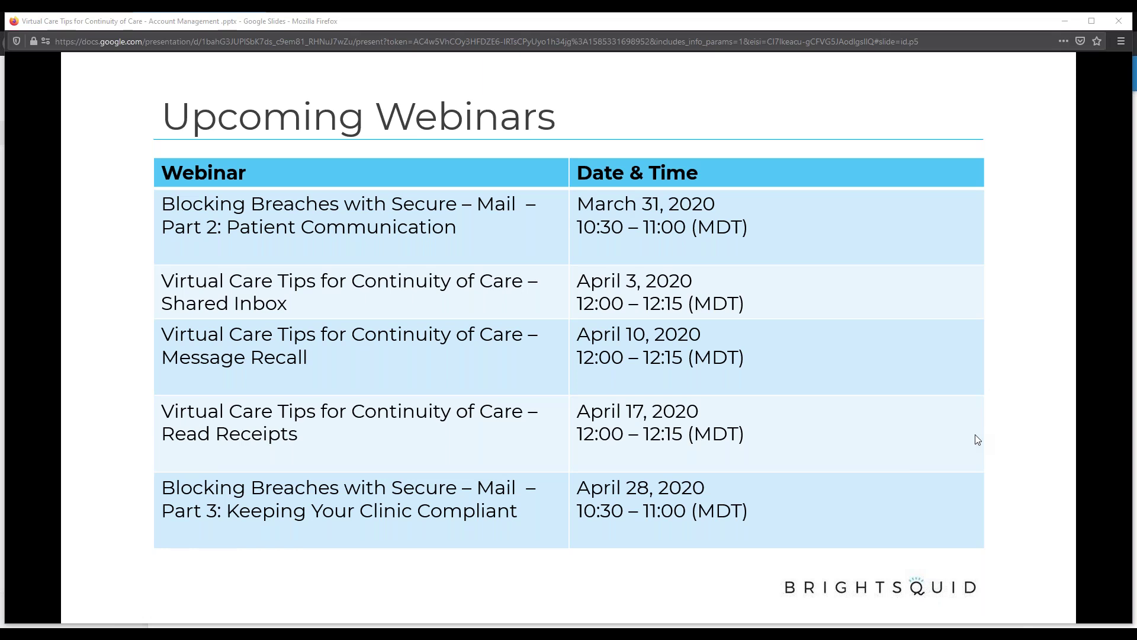
Step: Advance the slides to Slide 6, "Let's Keep Your Practice Connected," showing the privacy risk assessment link
mouse_move(249, 573)
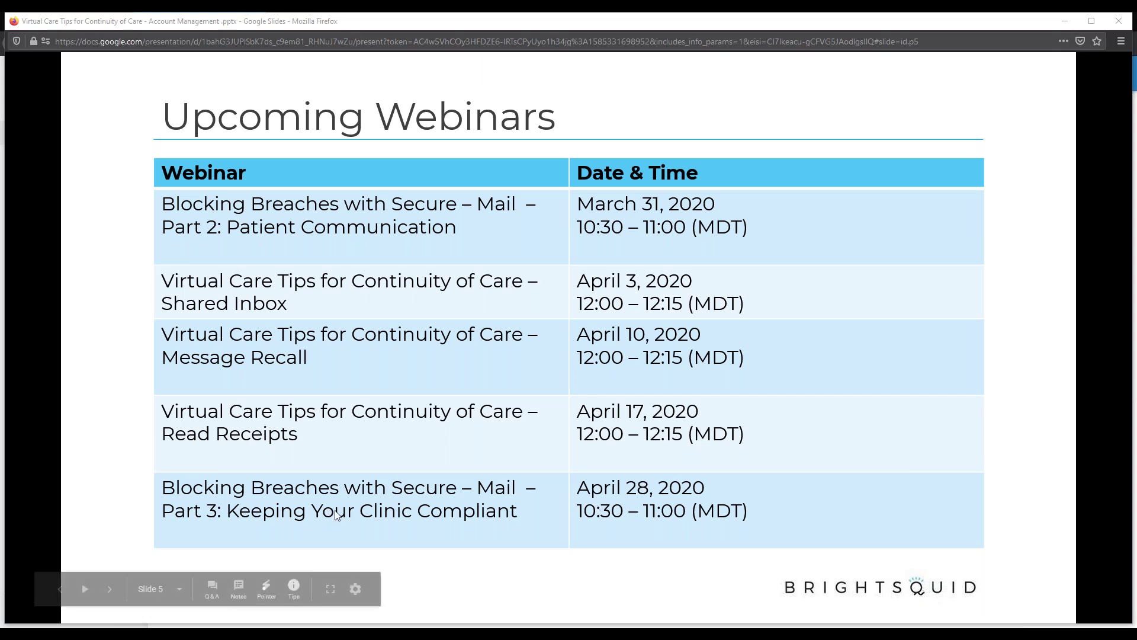
left_click(110, 589)
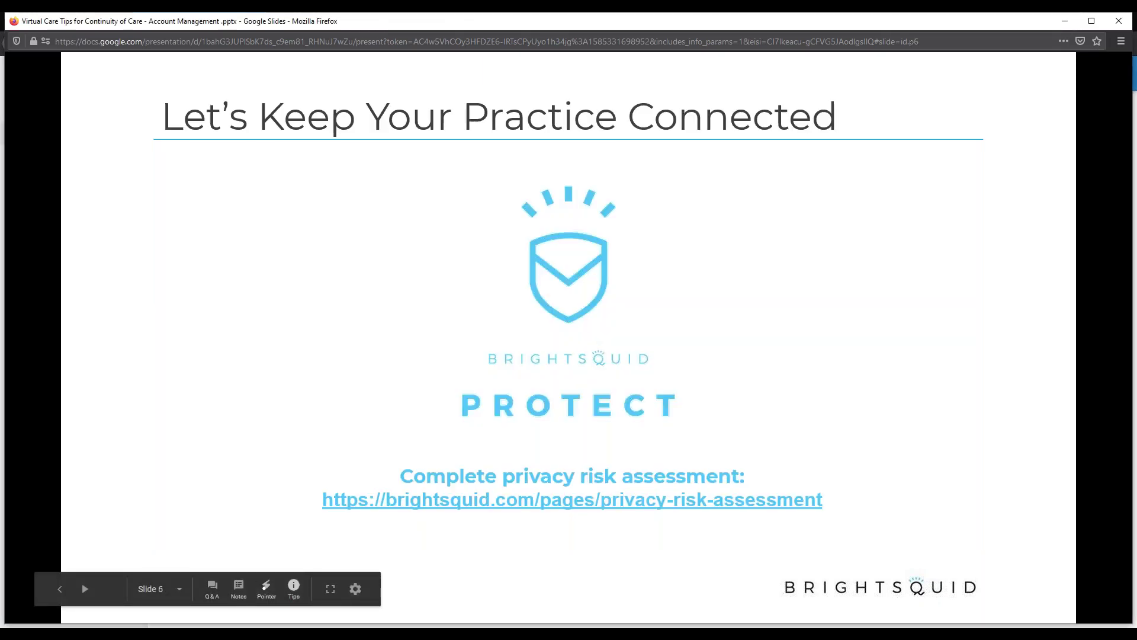